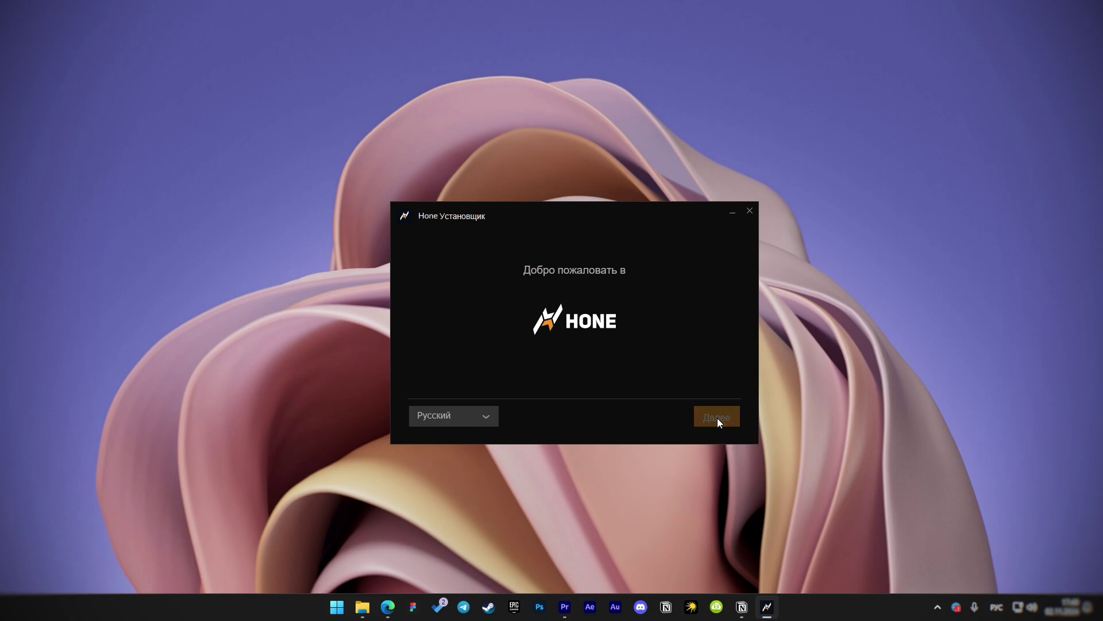
- Accept the terms of use, install Hone in the default folder and sign in through the browser with a Google account
{"action": "left_click", "coordinate": [416, 411]}
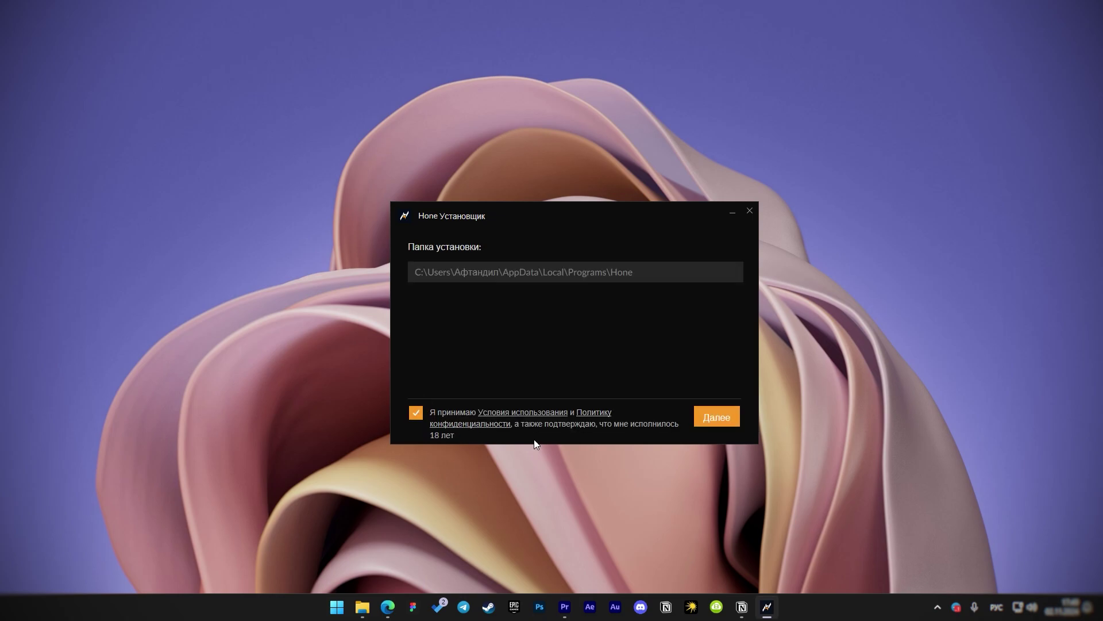
{"action": "left_click", "coordinate": [715, 419]}
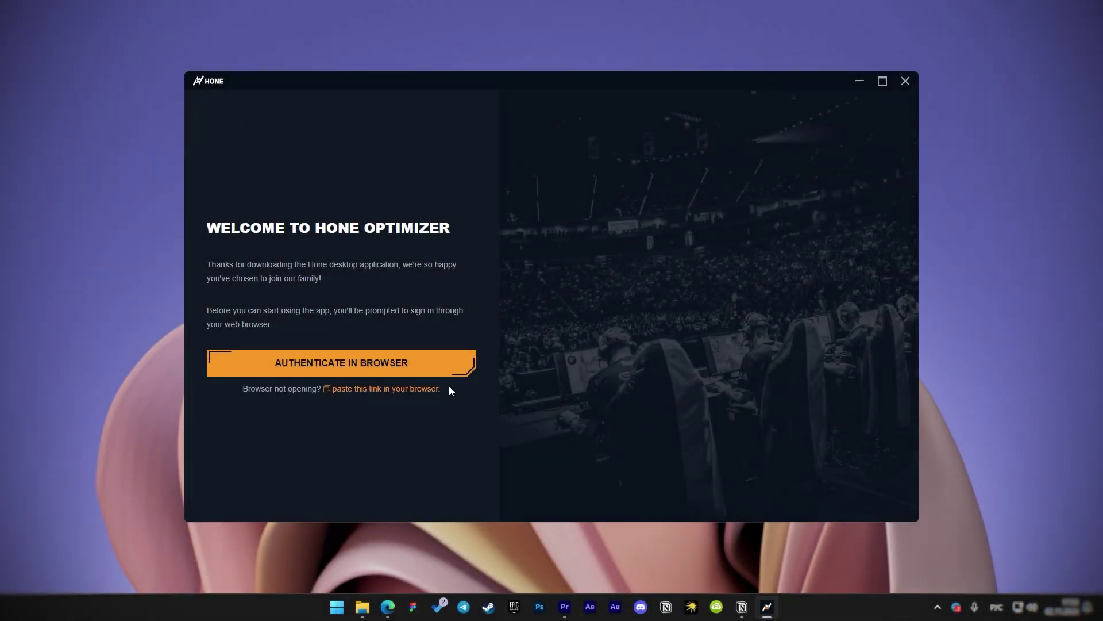
{"action": "left_click", "coordinate": [362, 368]}
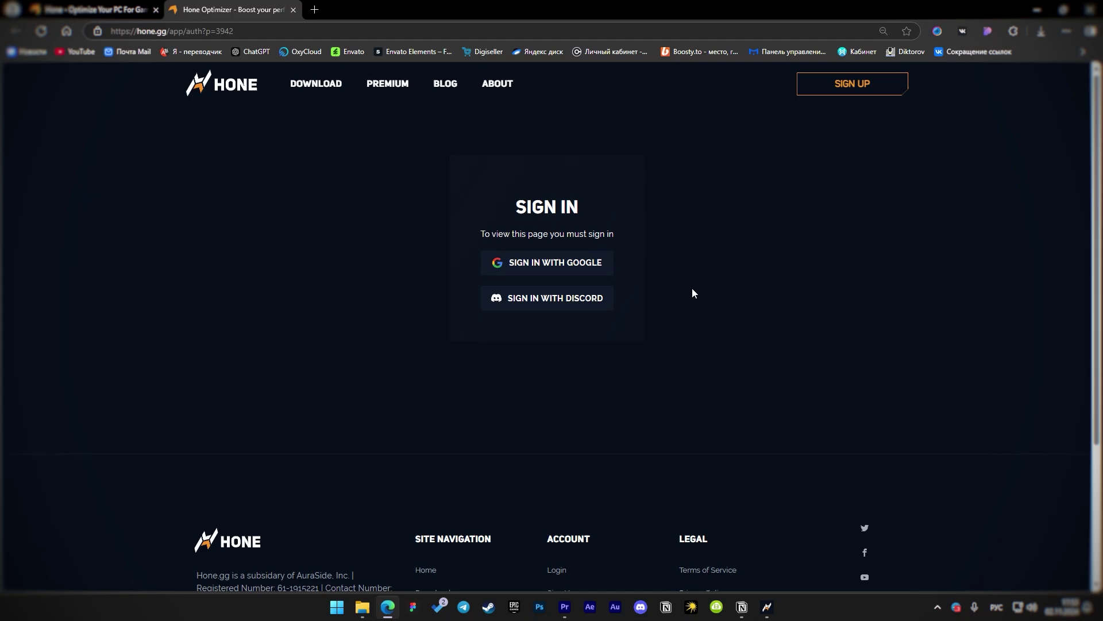
{"action": "left_click", "coordinate": [583, 273]}
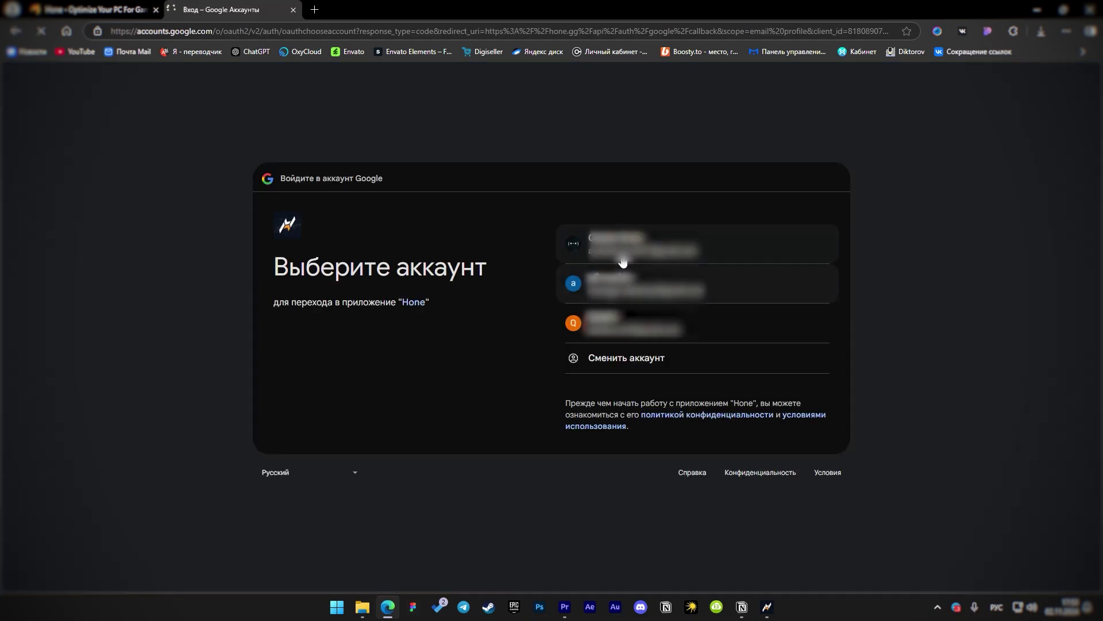
{"action": "left_click", "coordinate": [618, 252]}
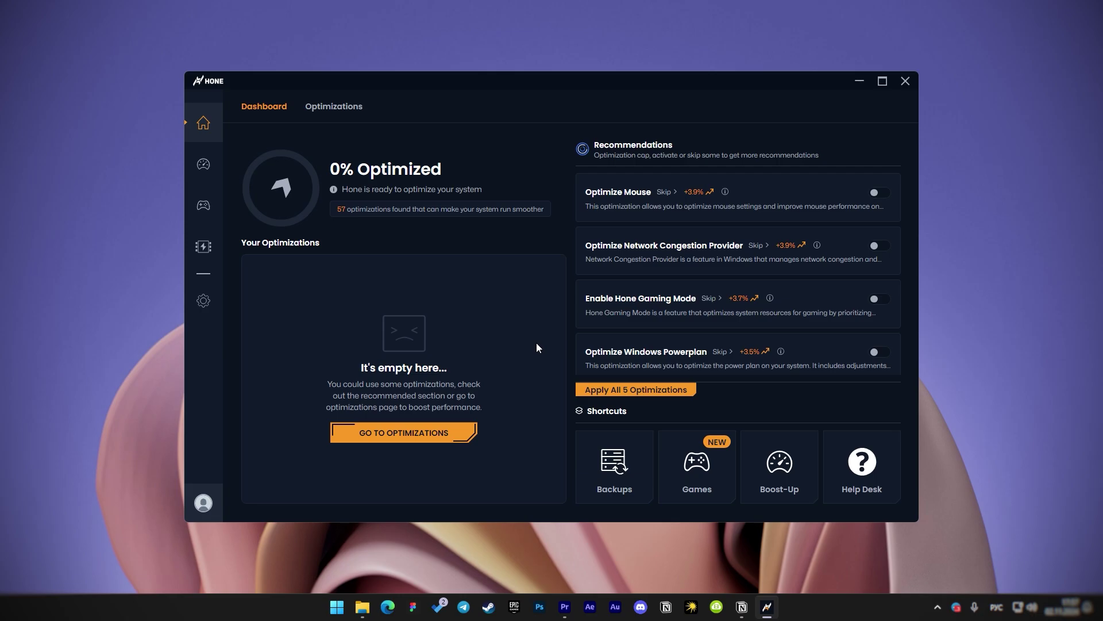
- Change the Hone interface language to Русский in the settings
{"action": "left_click", "coordinate": [204, 303]}
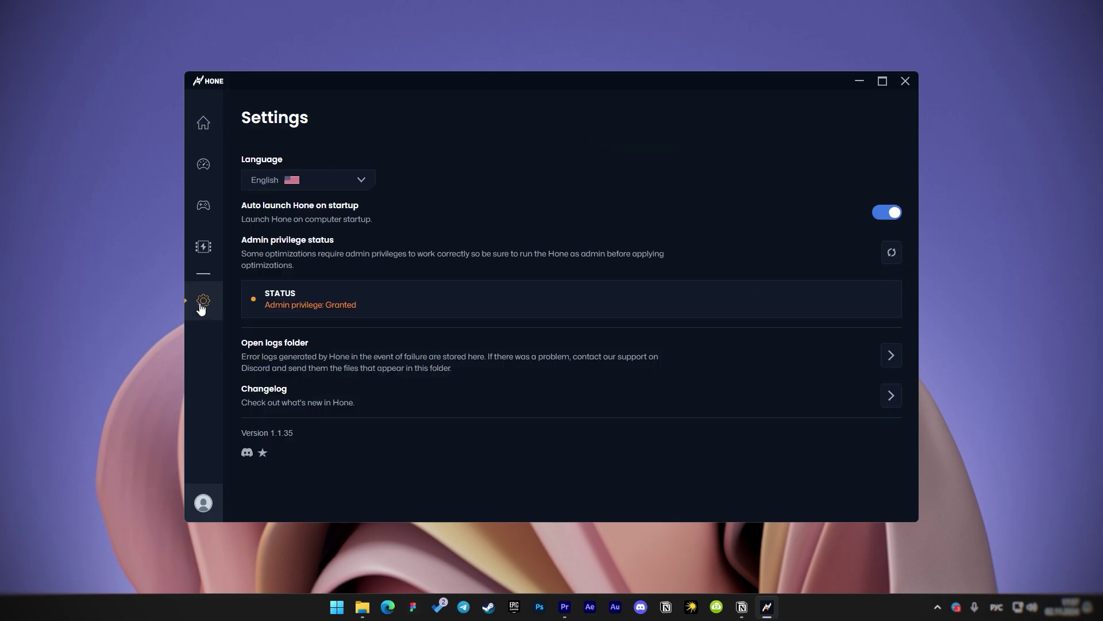
{"action": "left_click", "coordinate": [361, 180]}
{"action": "scroll", "coordinate": [323, 257], "scroll_direction": "down", "scroll_amount": 1}
{"action": "scroll", "coordinate": [323, 256], "scroll_direction": "down", "scroll_amount": 1}
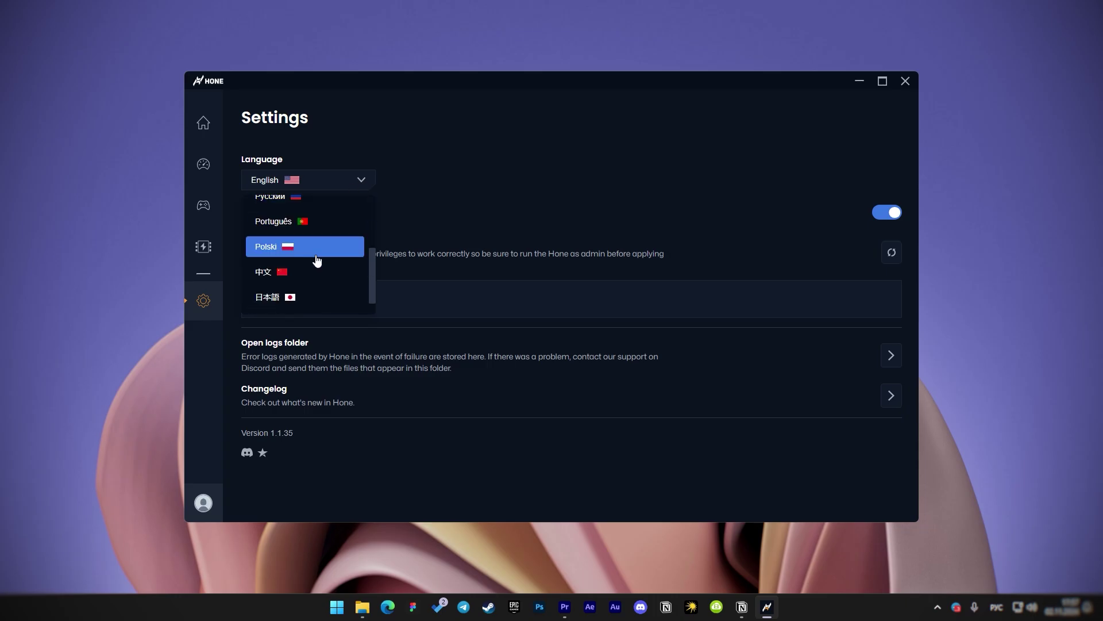
{"action": "scroll", "coordinate": [313, 255], "scroll_direction": "up", "scroll_amount": 1}
{"action": "left_click", "coordinate": [310, 254]}
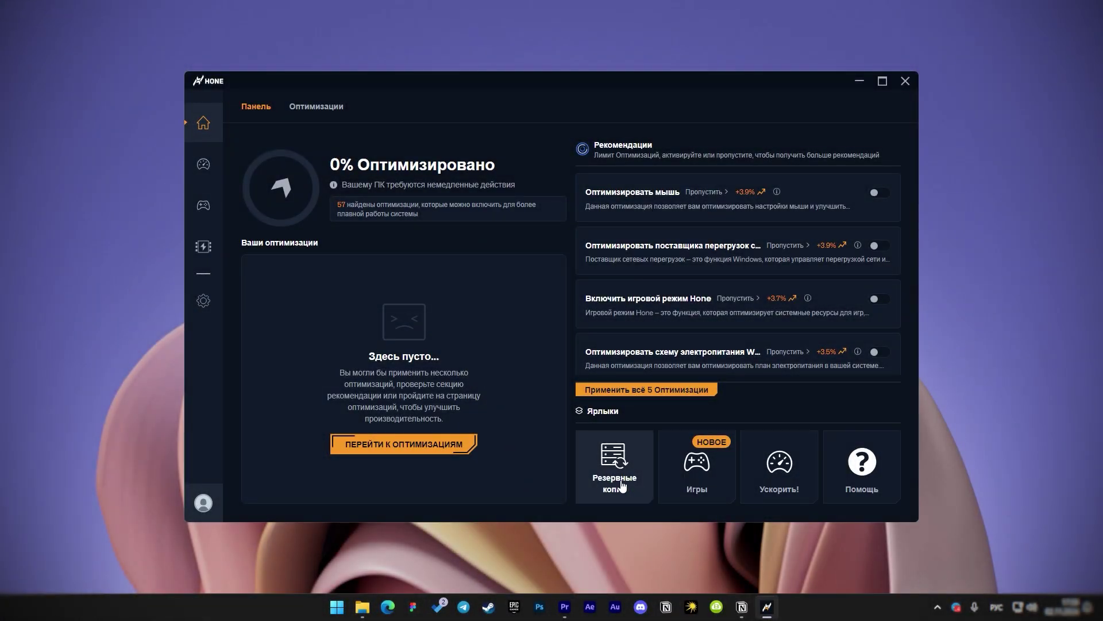
- Create a new system backup named "Backup" and finish the backup process
{"action": "left_click", "coordinate": [622, 486]}
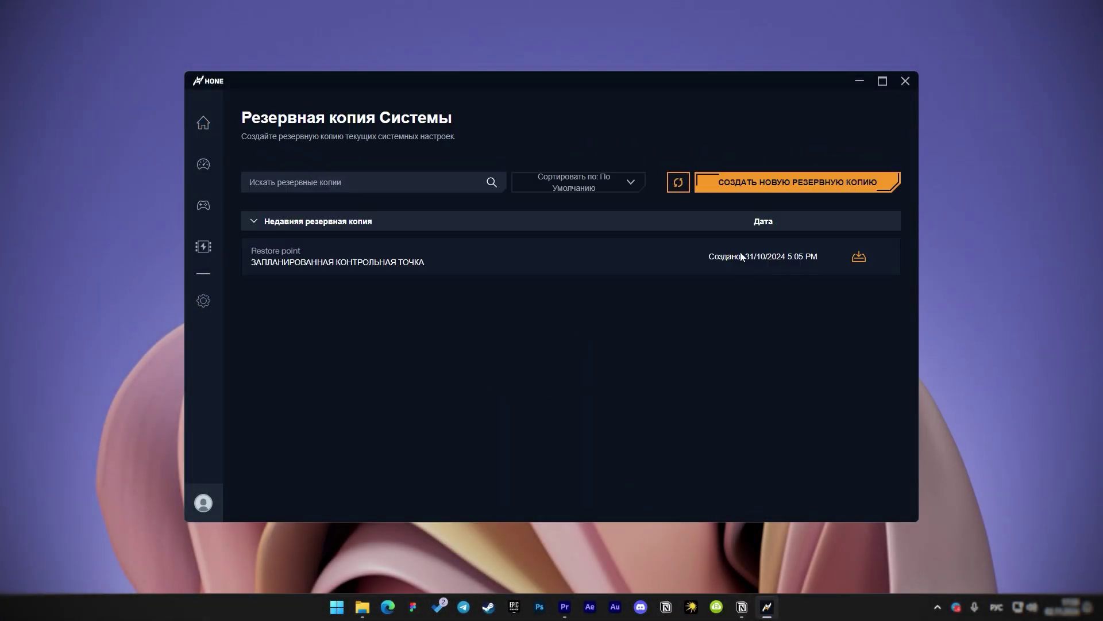
{"action": "left_click", "coordinate": [771, 187]}
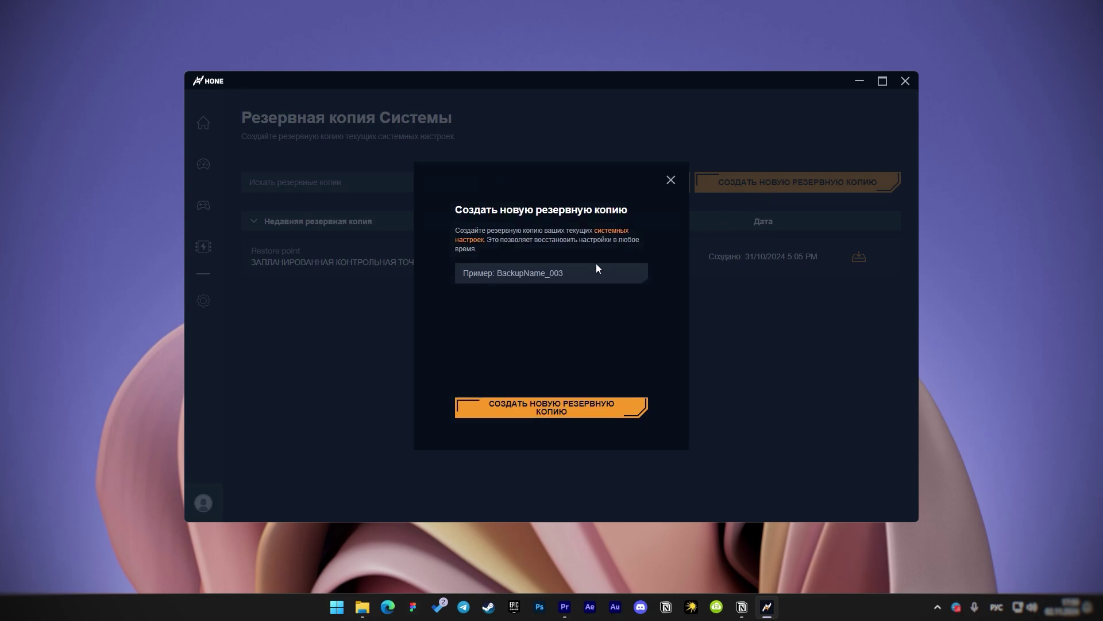
{"action": "left_click", "coordinate": [577, 274]}
{"action": "key", "text": "alt+shift"}
{"action": "type", "text": "Backup"}
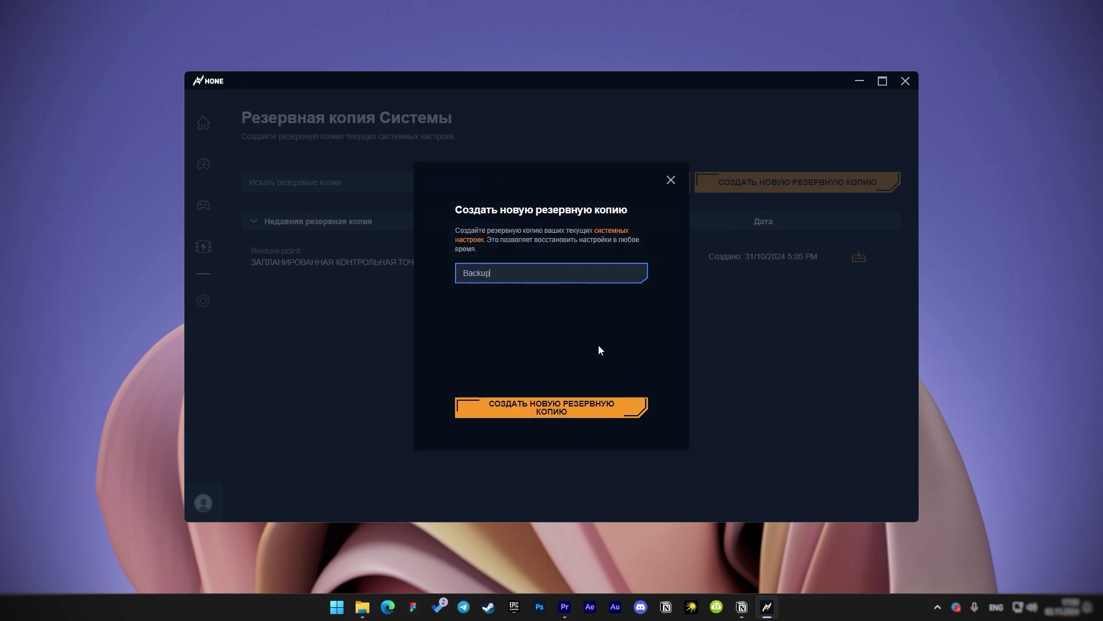
{"action": "left_click", "coordinate": [575, 410]}
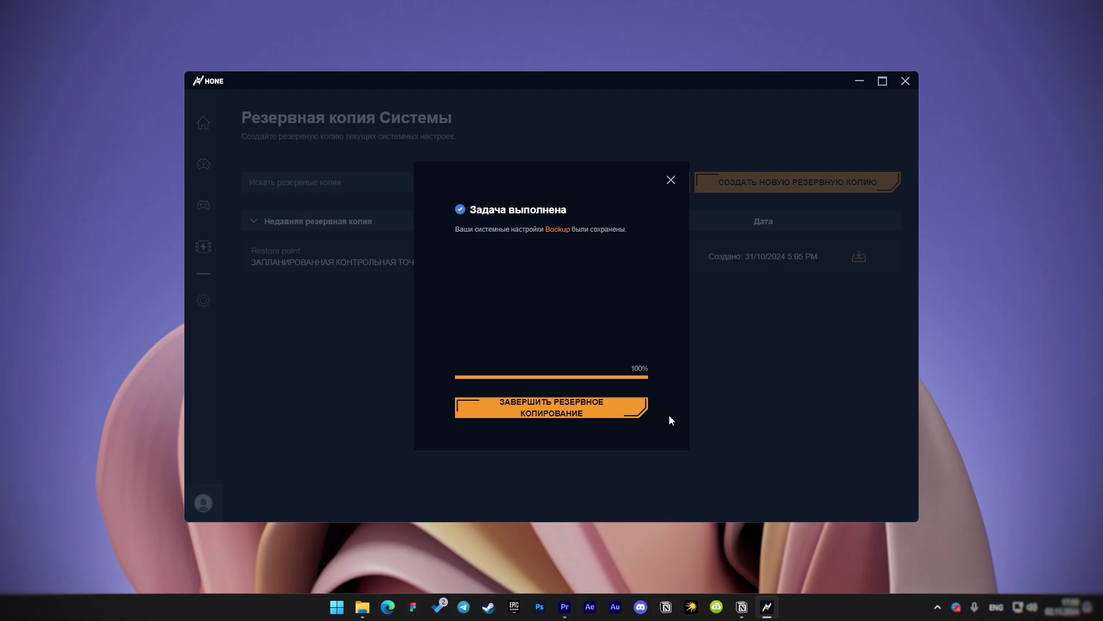
{"action": "left_click", "coordinate": [577, 413]}
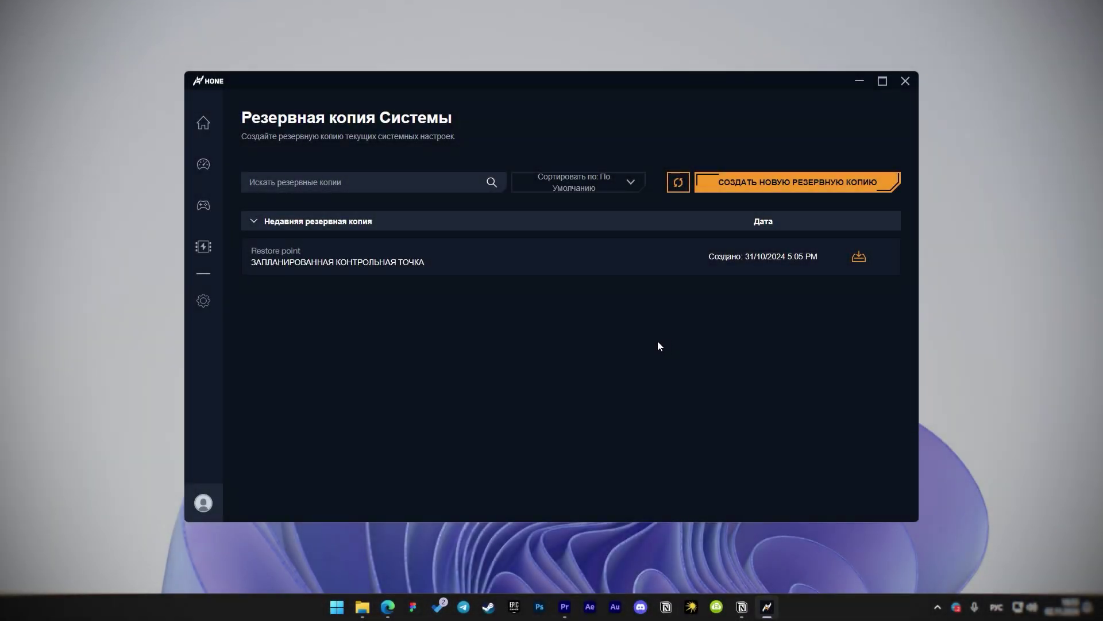
- Run the junk cleaner (Очиститель мусора) and the drive defragmentation (Оптимизировать Defrag Drives) system boosts
{"action": "left_click", "coordinate": [204, 164]}
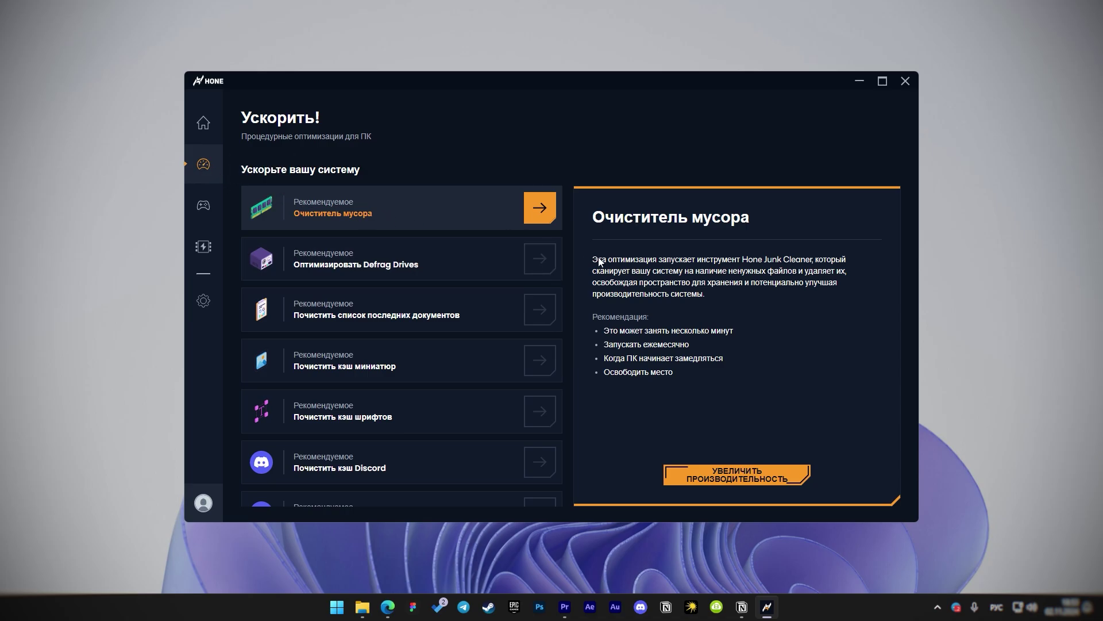
{"action": "left_click", "coordinate": [755, 481]}
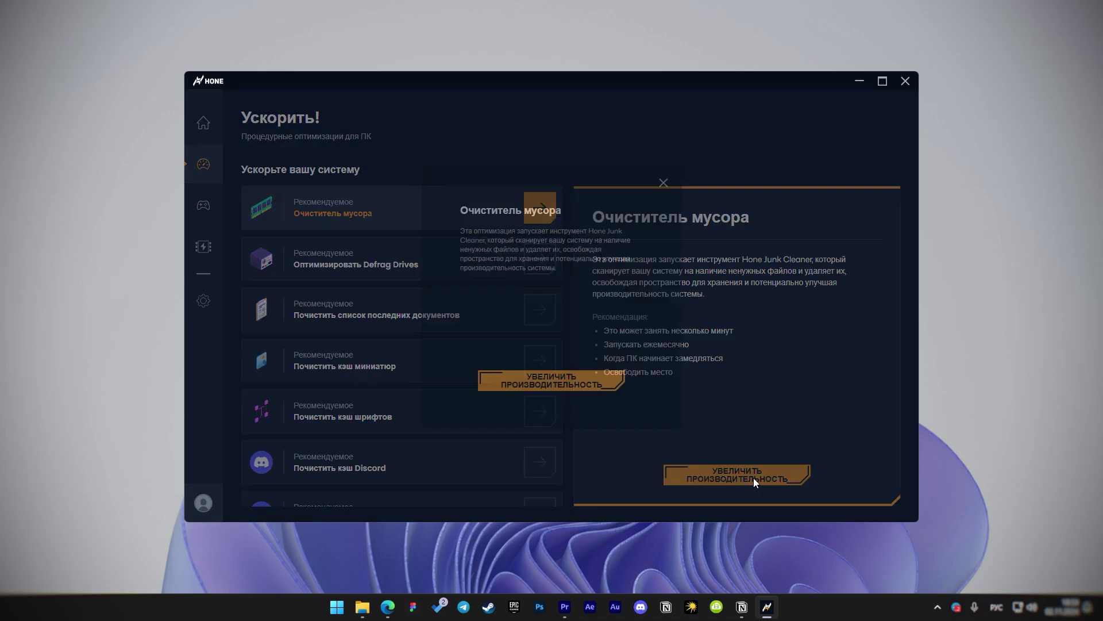
{"action": "left_click", "coordinate": [555, 386]}
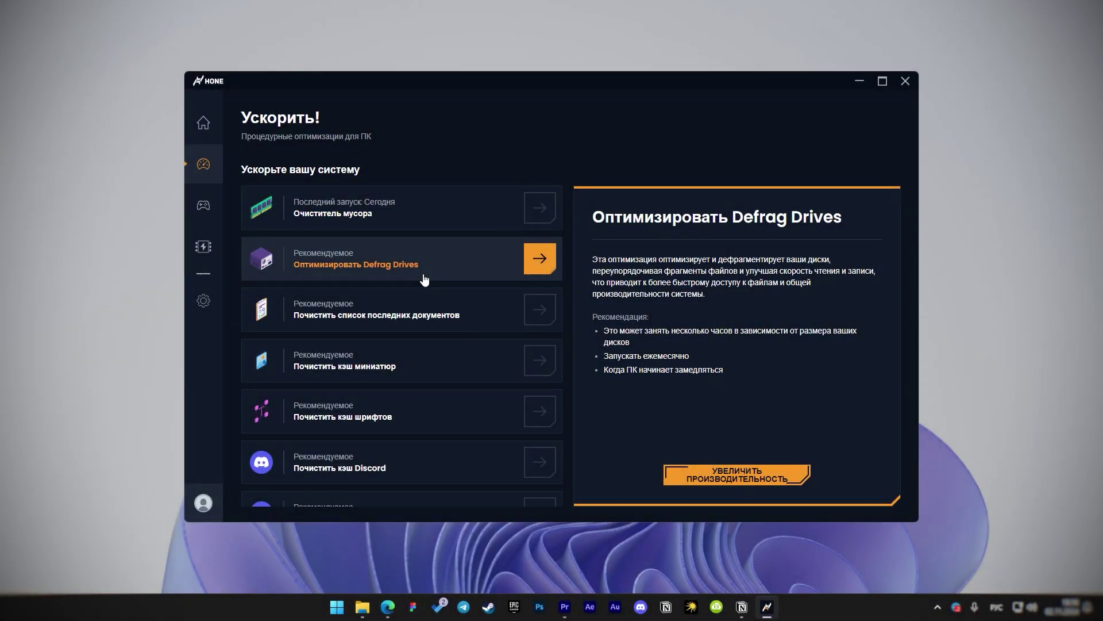
{"action": "left_click", "coordinate": [750, 479]}
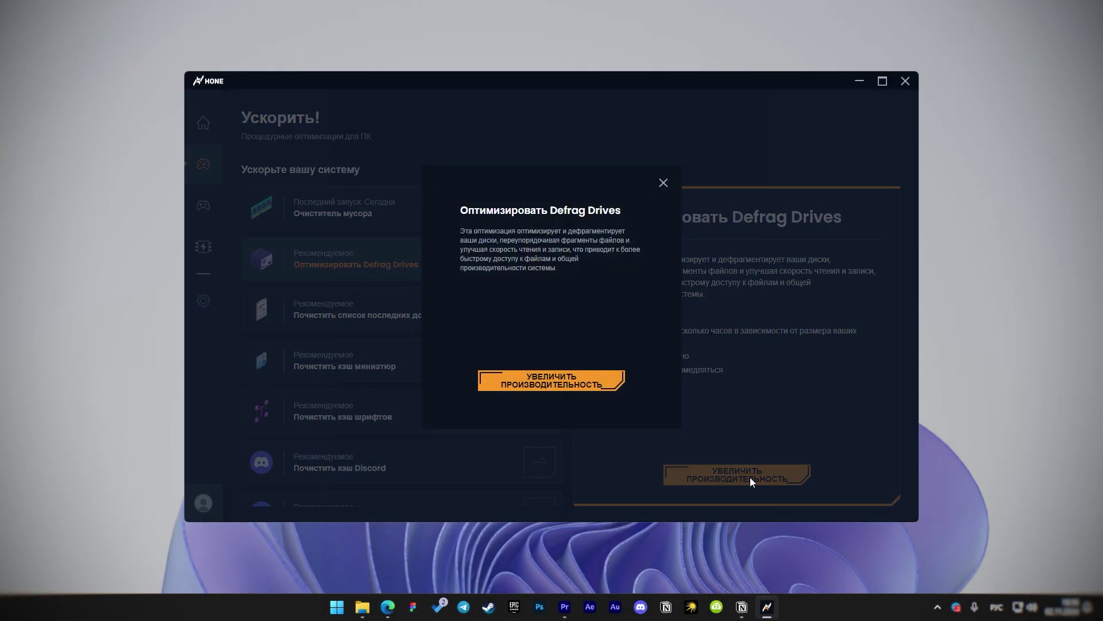
{"action": "left_click", "coordinate": [566, 386]}
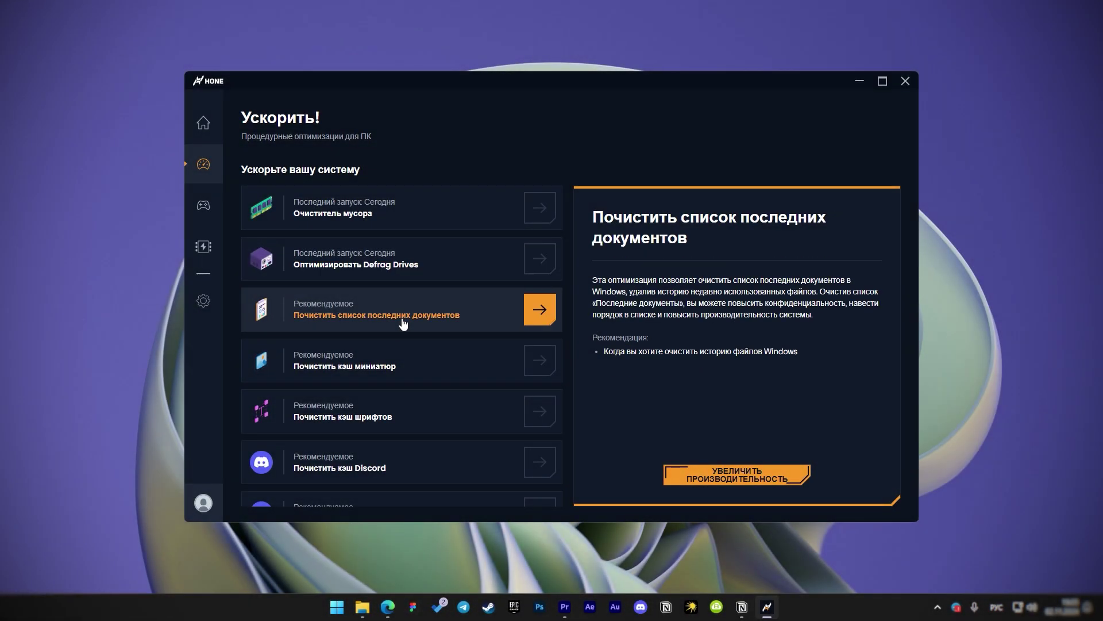
- Run the boost that clears the Windows recent documents list (Почистить список последних документов) and finish it
{"action": "left_click", "coordinate": [747, 472]}
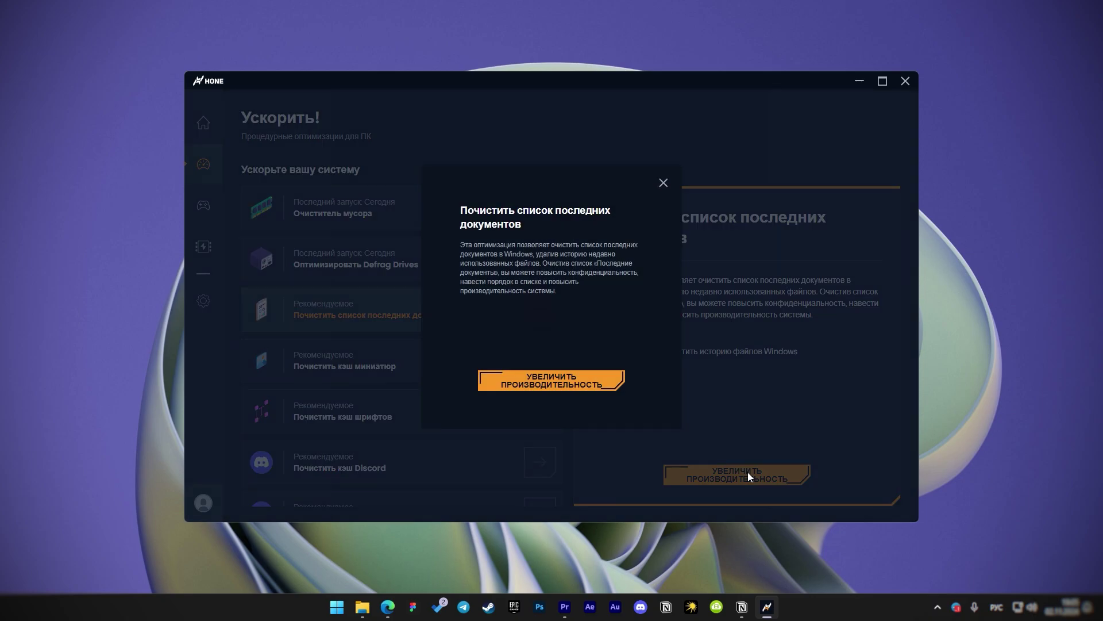
{"action": "left_click", "coordinate": [551, 388]}
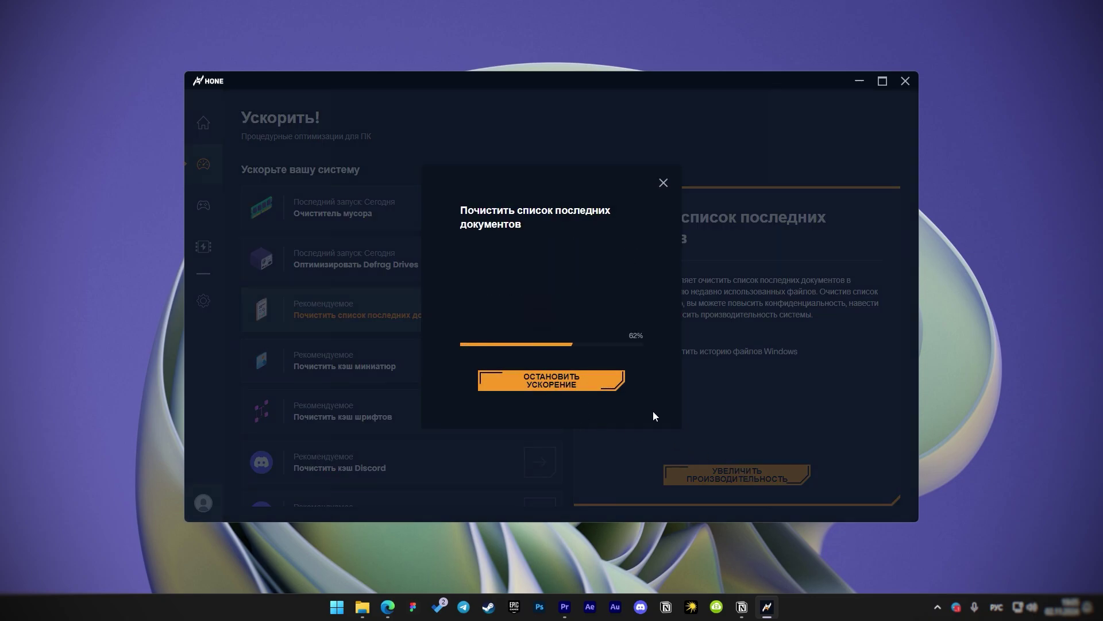
{"action": "left_click", "coordinate": [554, 381]}
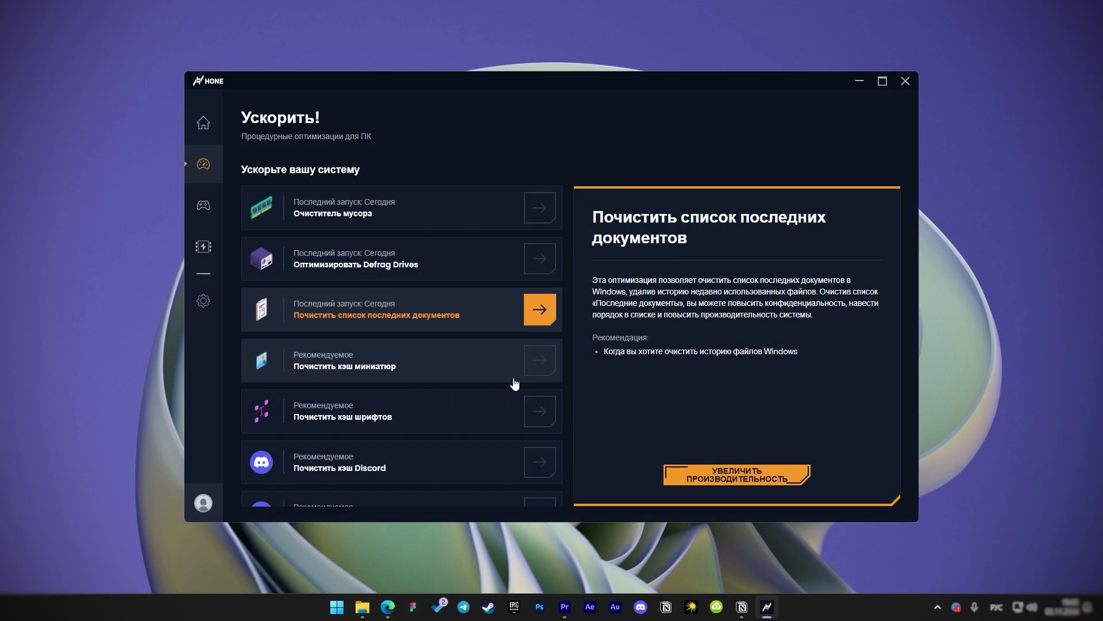
- Run the boost that clears the thumbnail cache (Почистить кэш миниатюр)
{"action": "left_click", "coordinate": [399, 374]}
{"action": "left_click", "coordinate": [721, 476]}
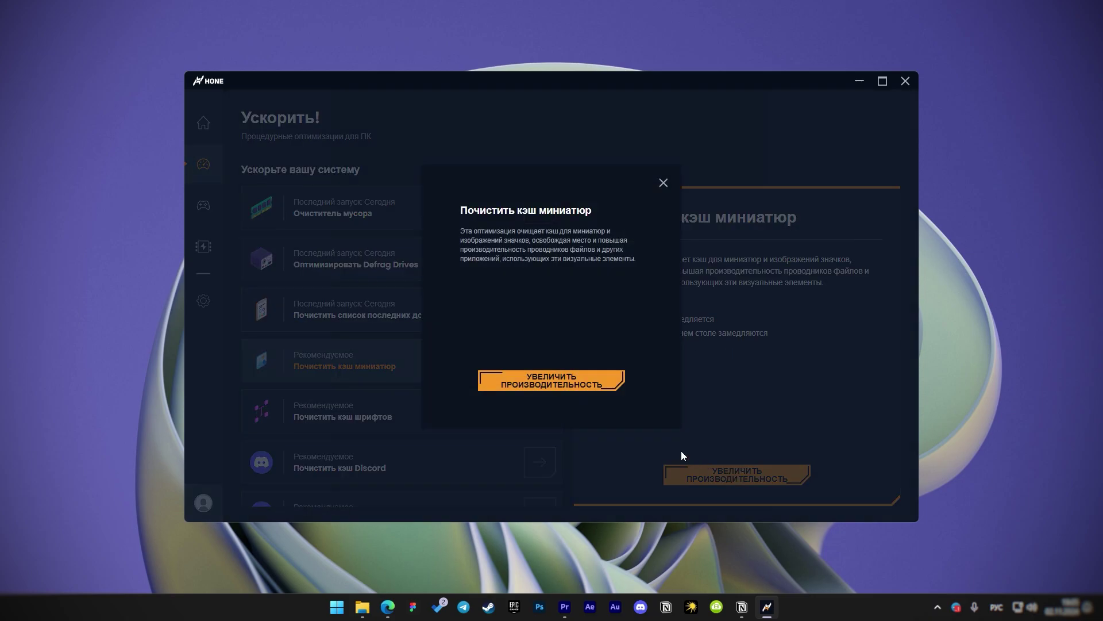
{"action": "left_click", "coordinate": [549, 387]}
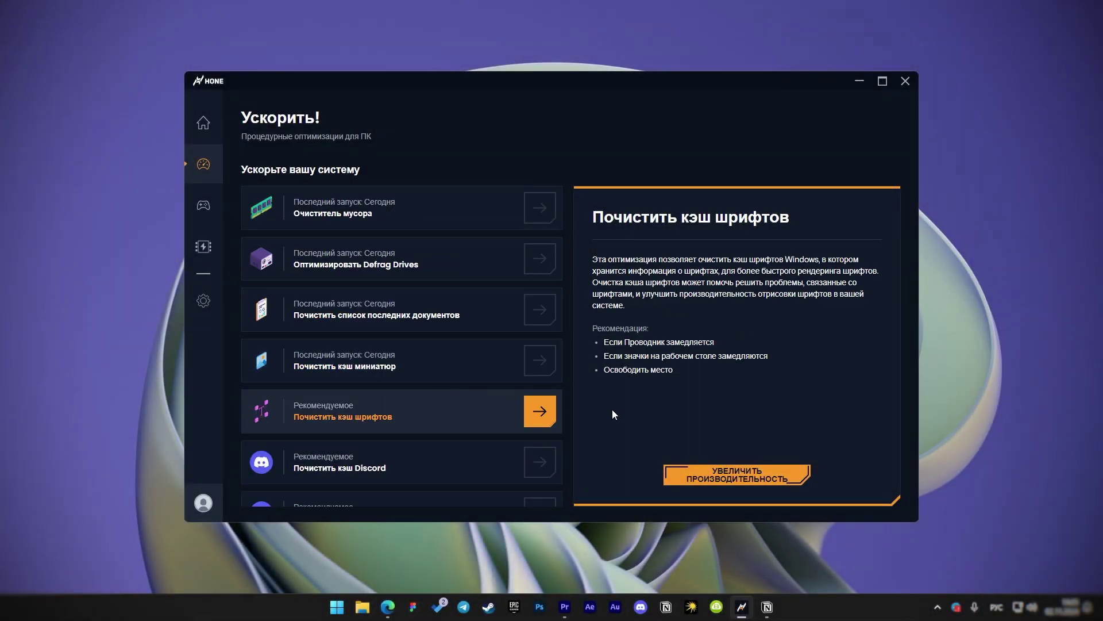
- Run the boost that clears the Windows font cache (Почистить кэш шрифтов) and finish it
{"action": "left_click", "coordinate": [757, 477]}
{"action": "left_click", "coordinate": [537, 390]}
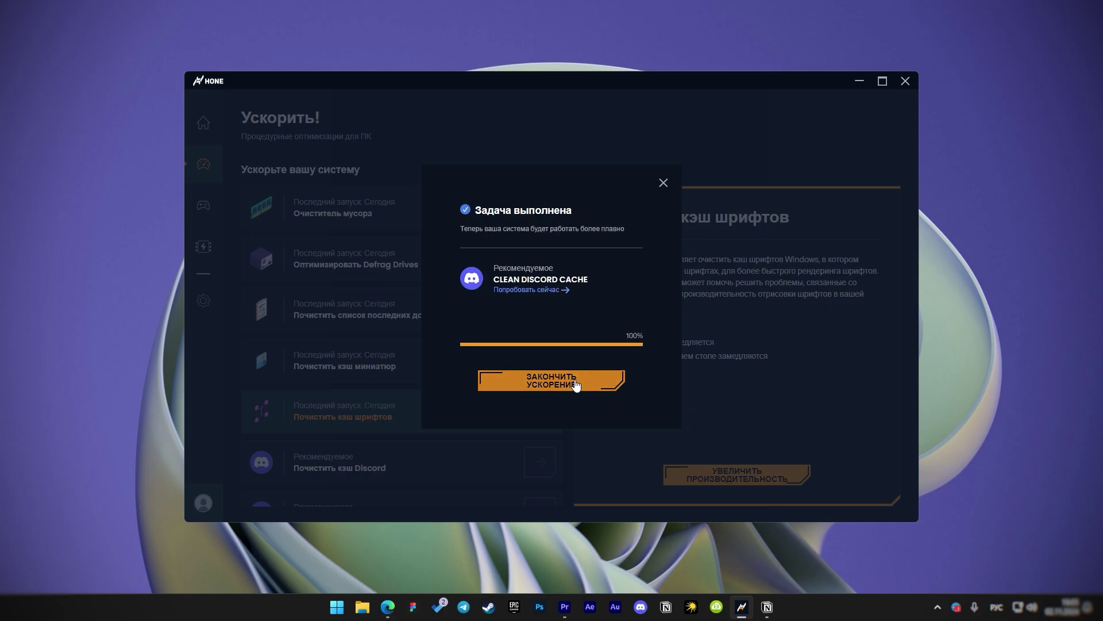
{"action": "left_click", "coordinate": [574, 384]}
- Run the boost that clears the Discord cache (Почистить кэш Discord) and finish it
{"action": "scroll", "coordinate": [463, 363], "scroll_direction": "down", "scroll_amount": 3}
{"action": "left_click", "coordinate": [463, 293]}
{"action": "scroll", "coordinate": [500, 353], "scroll_direction": "up", "scroll_amount": 3}
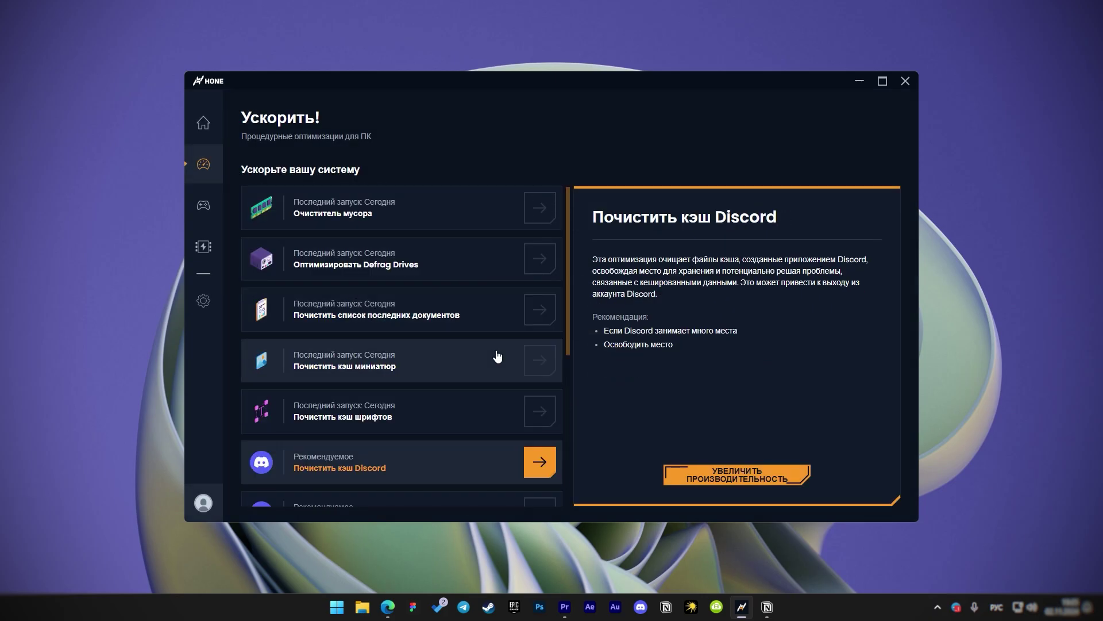
{"action": "left_click", "coordinate": [759, 478]}
{"action": "left_click", "coordinate": [574, 383]}
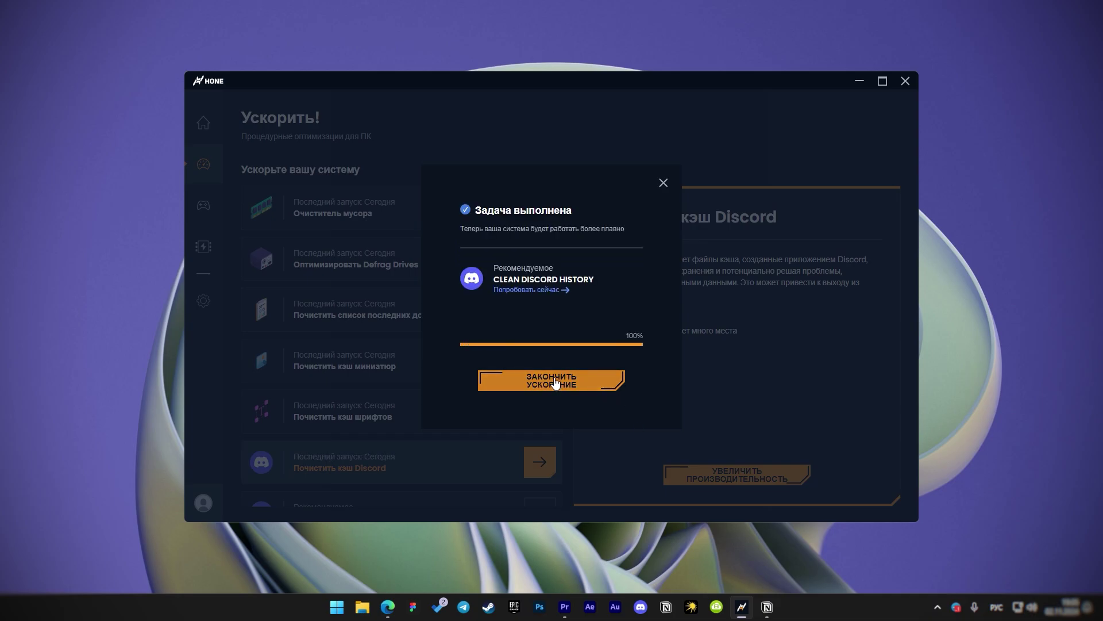
{"action": "left_click", "coordinate": [559, 383]}
- Run the boost that clears the Discord history (Почистить историю Discord)
{"action": "scroll", "coordinate": [443, 374], "scroll_direction": "down", "scroll_amount": 3}
{"action": "left_click", "coordinate": [448, 347]}
{"action": "scroll", "coordinate": [517, 379], "scroll_direction": "up", "scroll_amount": 2}
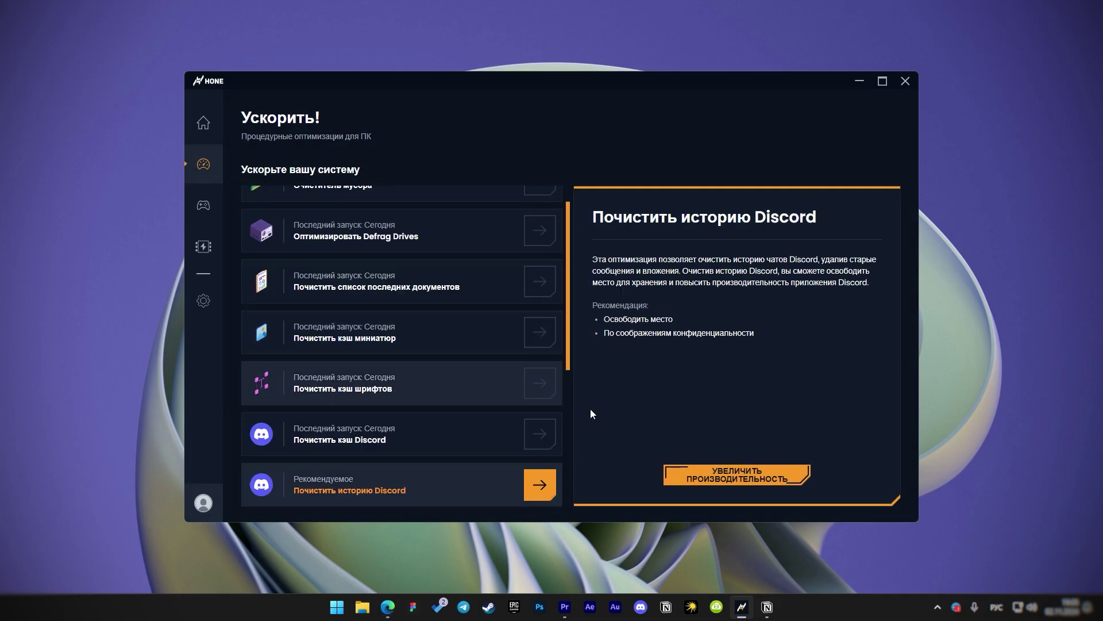
{"action": "left_click", "coordinate": [731, 477]}
{"action": "left_click", "coordinate": [597, 381]}
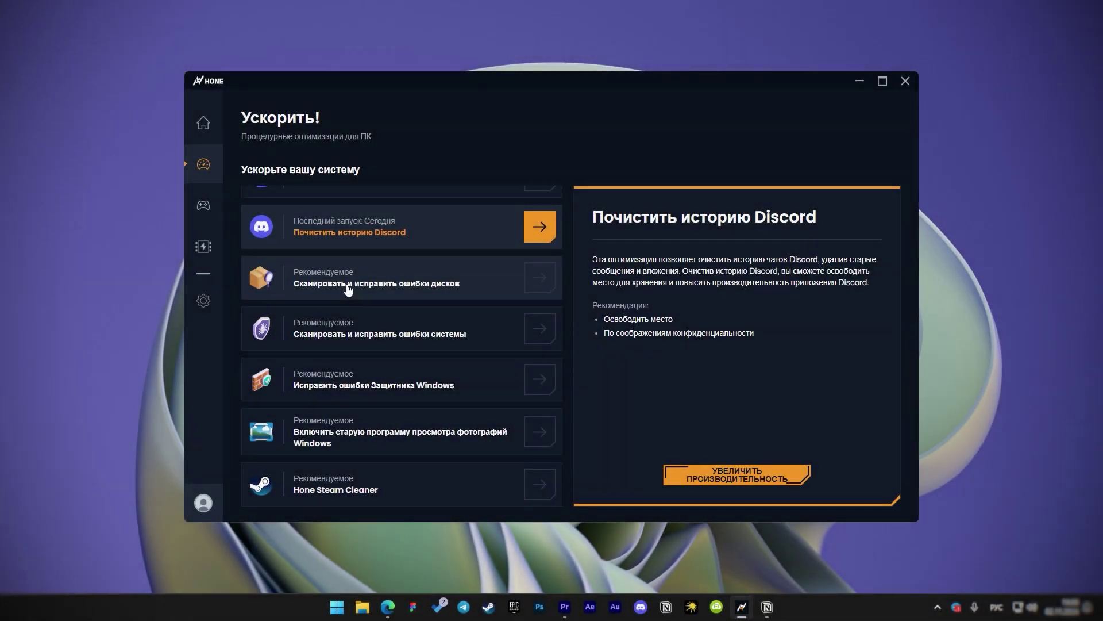
- Start the boost that scans and fixes disk errors (Сканировать и исправить ошибки дисков)
{"action": "left_click", "coordinate": [347, 289]}
{"action": "scroll", "coordinate": [356, 322], "scroll_direction": "up", "scroll_amount": 3}
{"action": "scroll", "coordinate": [382, 365], "scroll_direction": "down", "scroll_amount": 2}
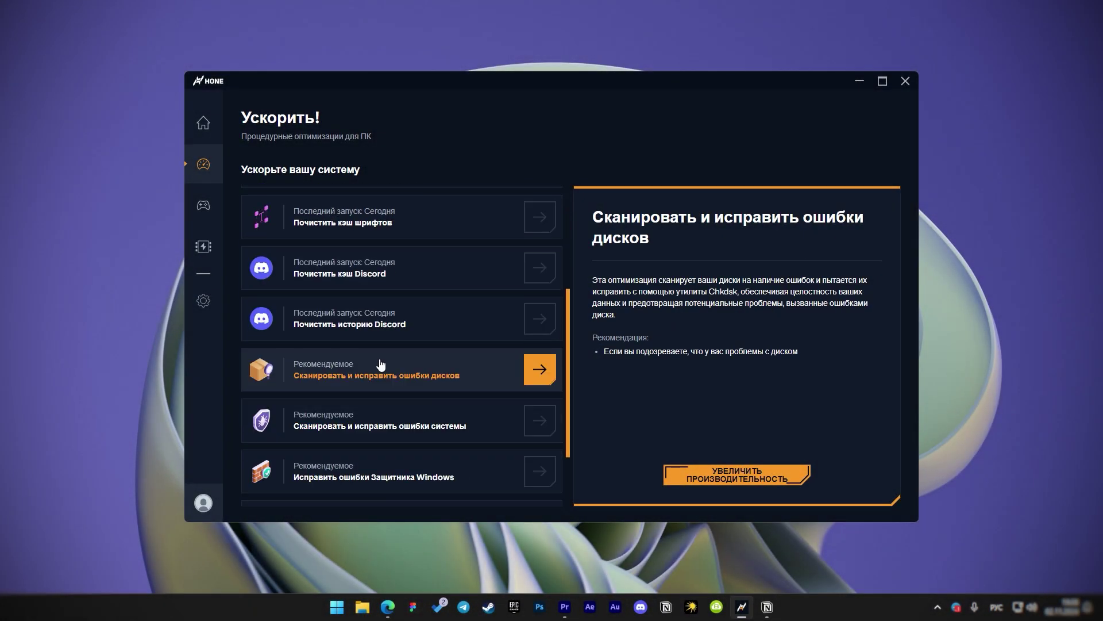
{"action": "left_click", "coordinate": [754, 479]}
{"action": "left_click", "coordinate": [587, 384]}
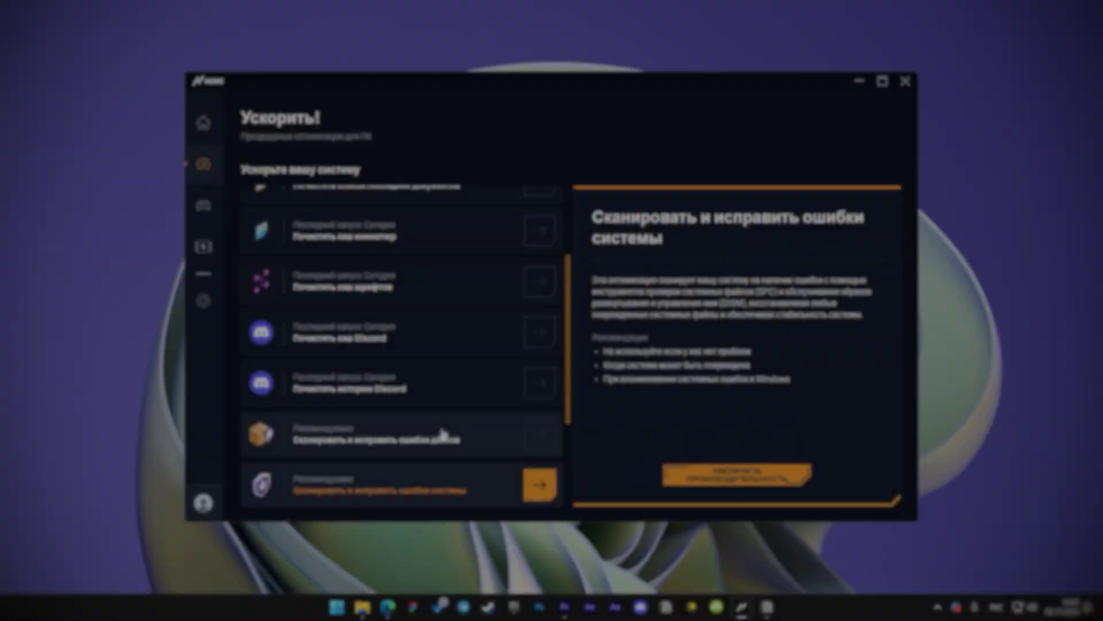
- Run the boost that scans and fixes system errors (Сканировать и исправить ошибки системы)
{"action": "scroll", "coordinate": [445, 413], "scroll_direction": "down", "scroll_amount": 1}
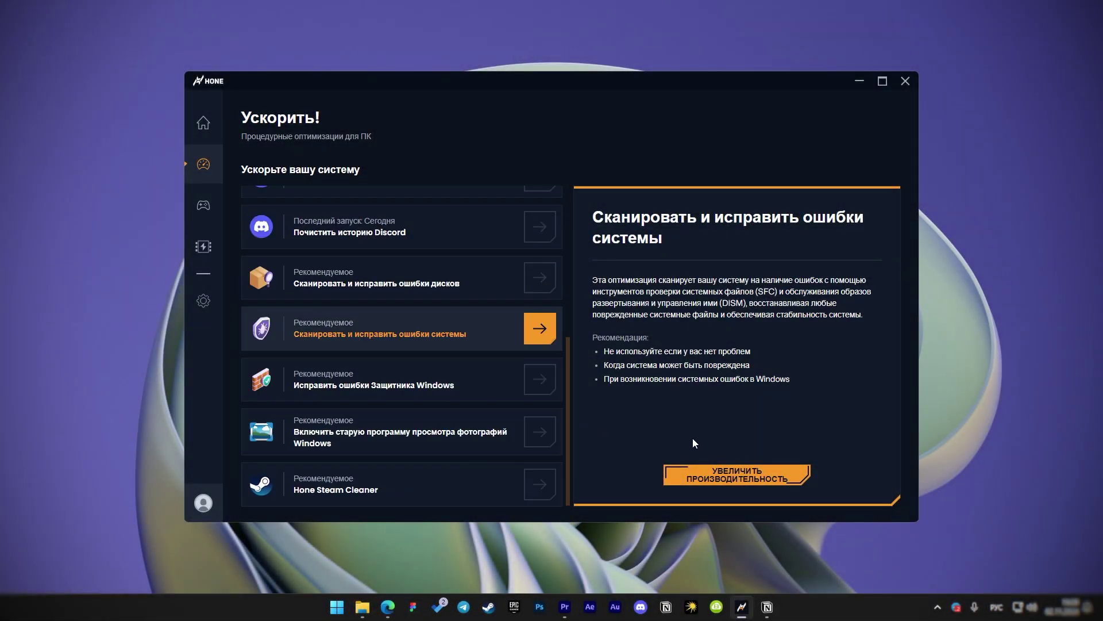
{"action": "left_click", "coordinate": [767, 477]}
{"action": "left_click", "coordinate": [568, 385]}
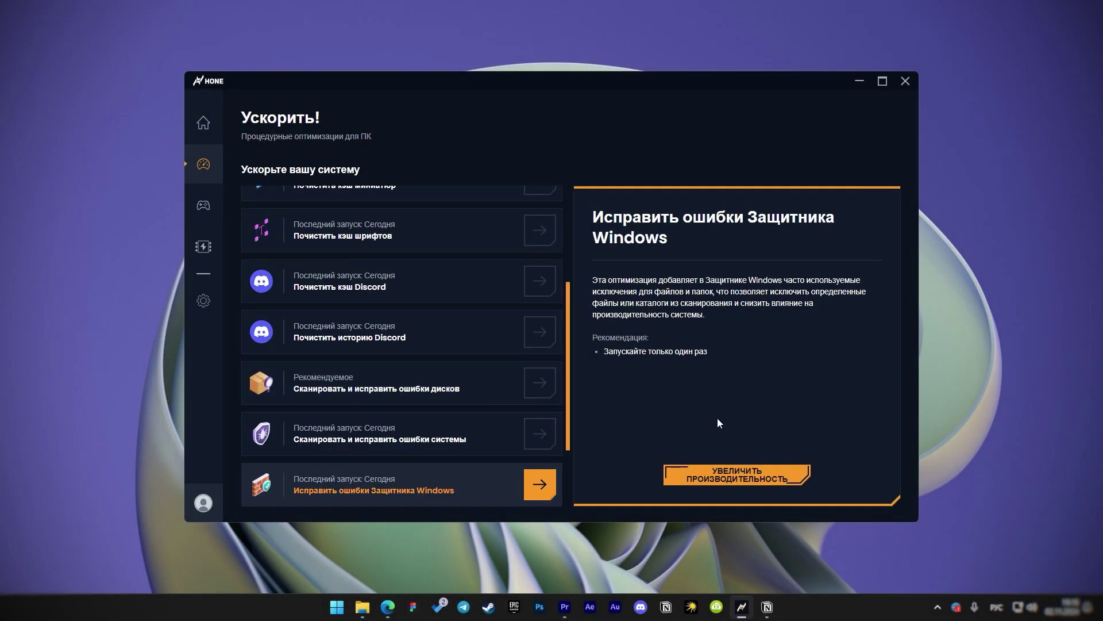
- Run the boost that fixes Windows Defender errors (Исправить ошибки Защитника Windows) and finish it
{"action": "left_click", "coordinate": [767, 482]}
{"action": "left_click", "coordinate": [592, 385]}
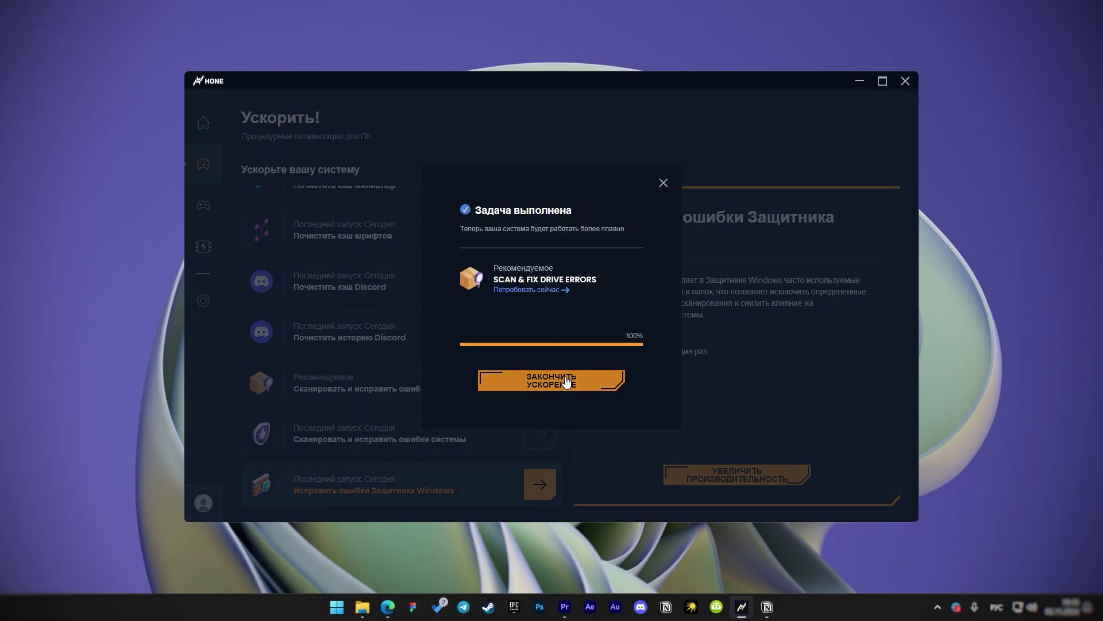
{"action": "left_click", "coordinate": [563, 383]}
- View the details of the old Windows photo viewer boost and of Hone Steam Cleaner
{"action": "left_click", "coordinate": [399, 431]}
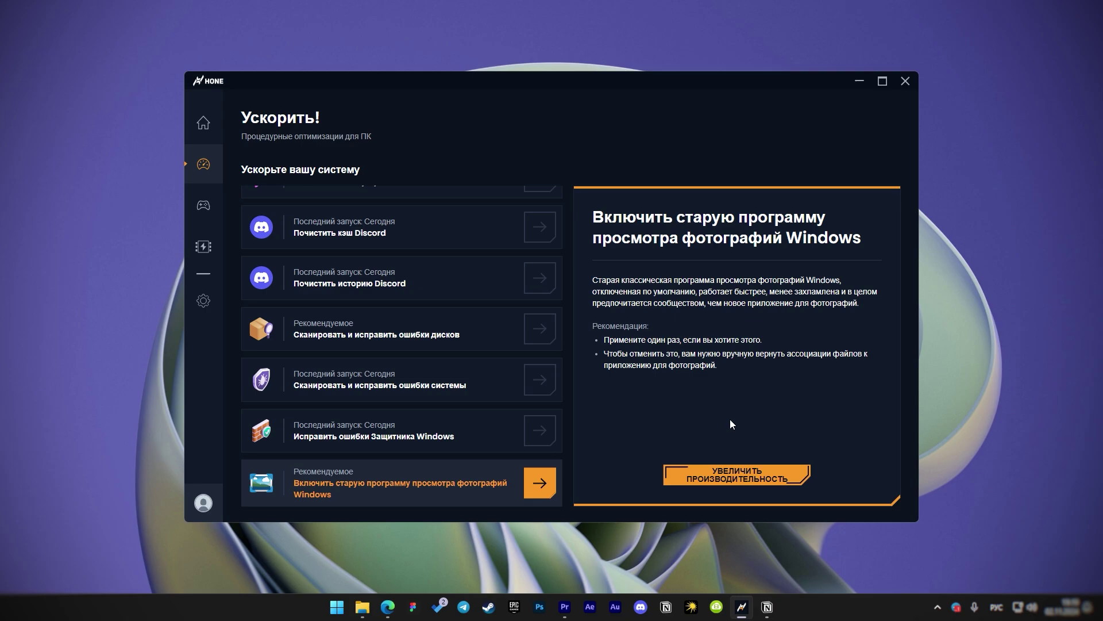
{"action": "scroll", "coordinate": [279, 399], "scroll_direction": "down", "scroll_amount": 1}
{"action": "left_click", "coordinate": [398, 491]}
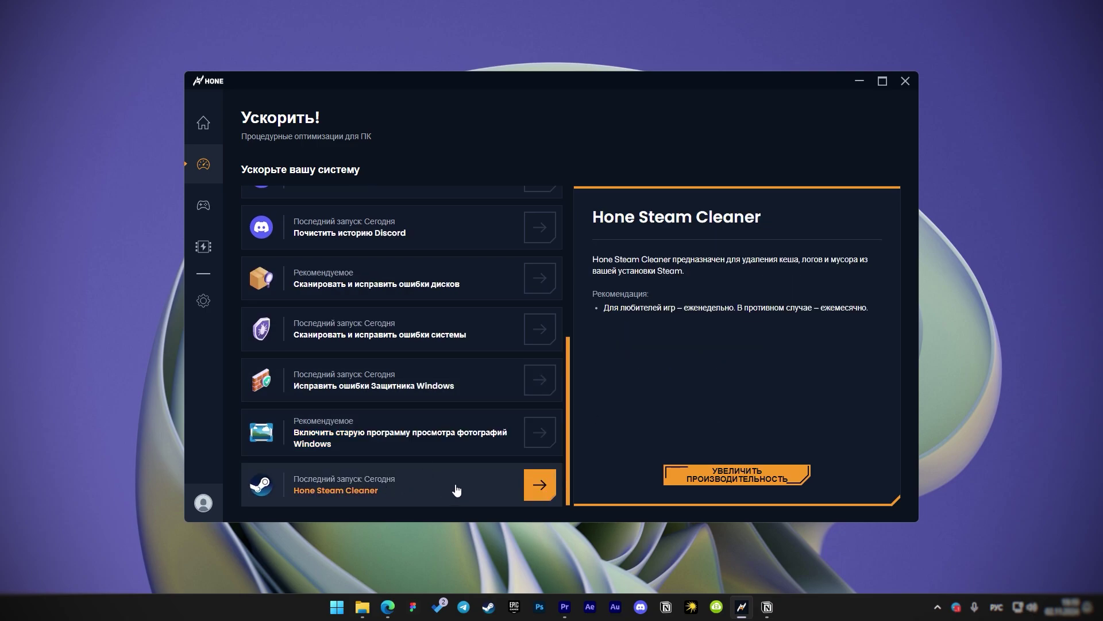
- Run the Hone Steam Cleaner boost and close its finished optimization window
{"action": "left_click", "coordinate": [747, 474]}
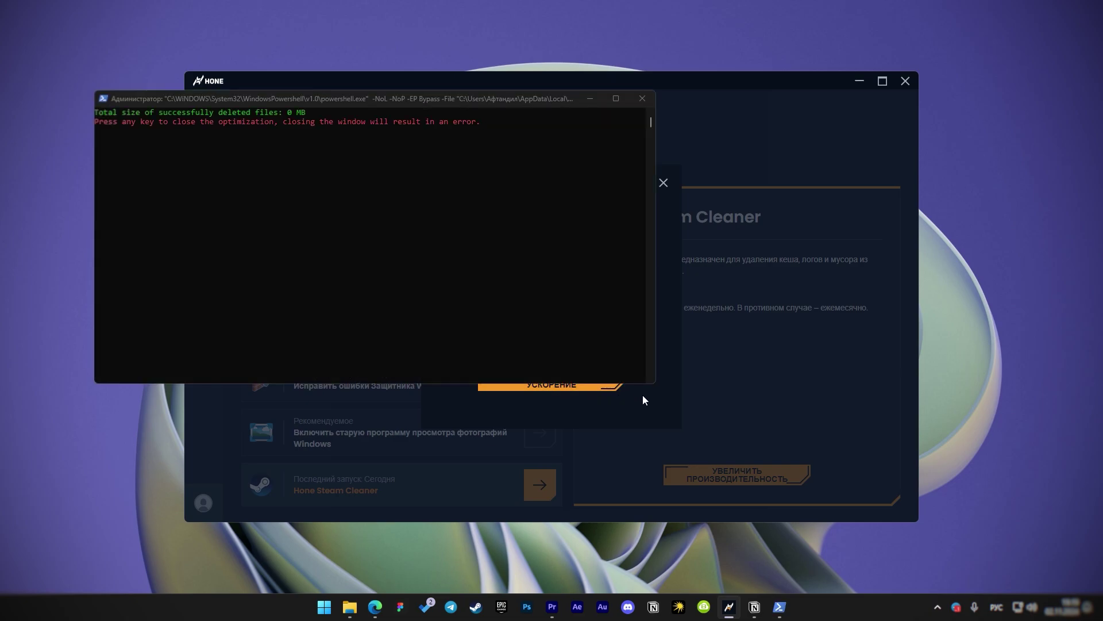
{"action": "key", "text": "Return"}
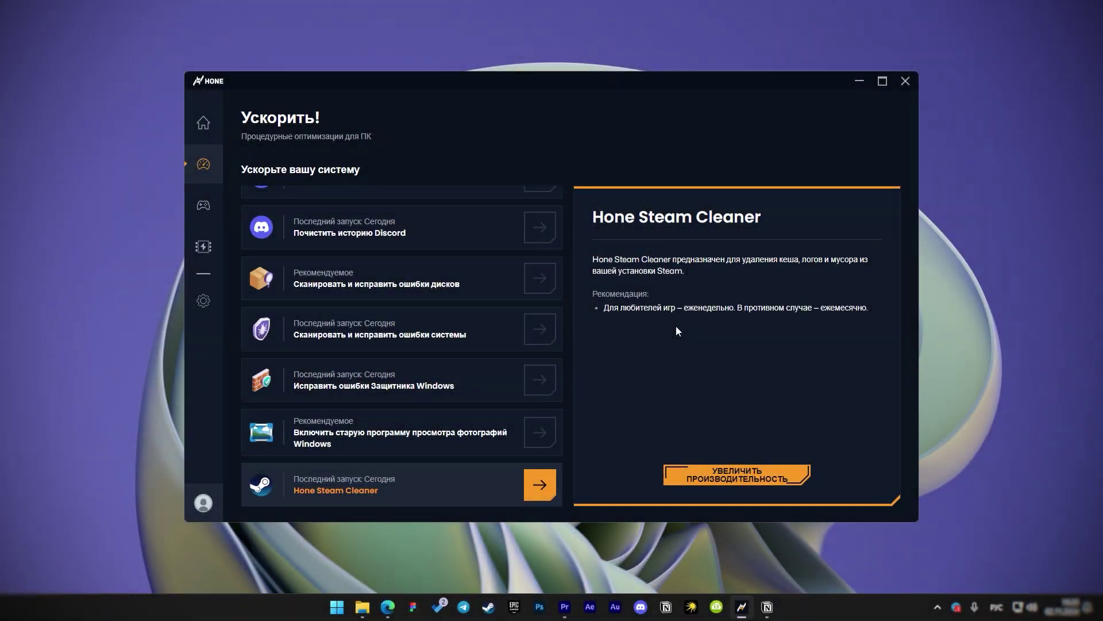
- Browse the games library (Игры) and open the optimization page for Counter-Strike 2
{"action": "left_click", "coordinate": [204, 212]}
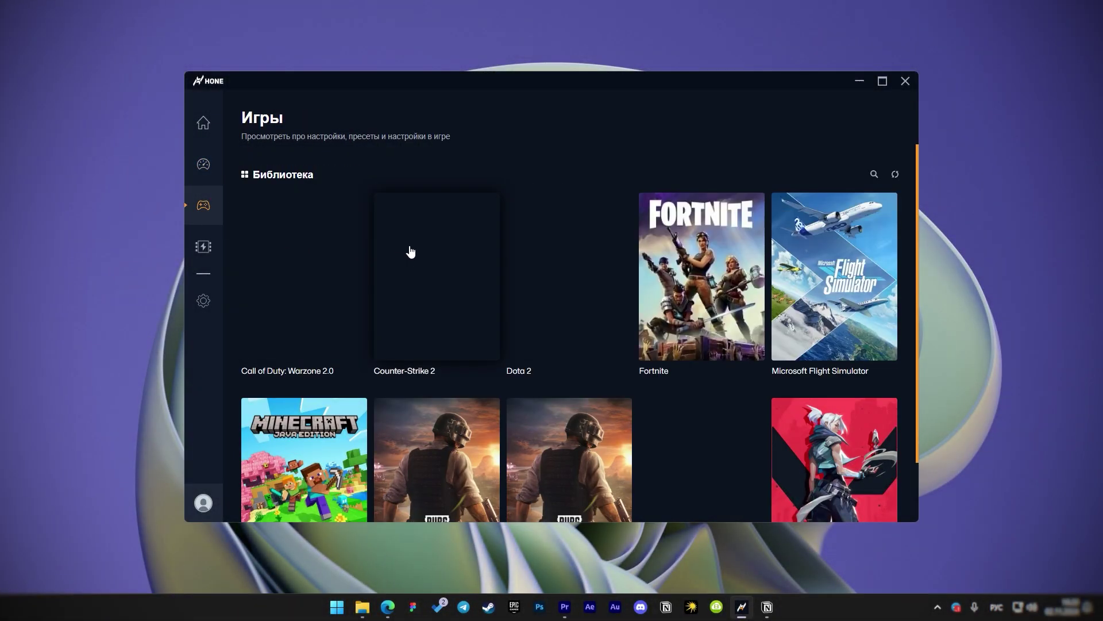
{"action": "scroll", "coordinate": [860, 301], "scroll_direction": "down", "scroll_amount": 1}
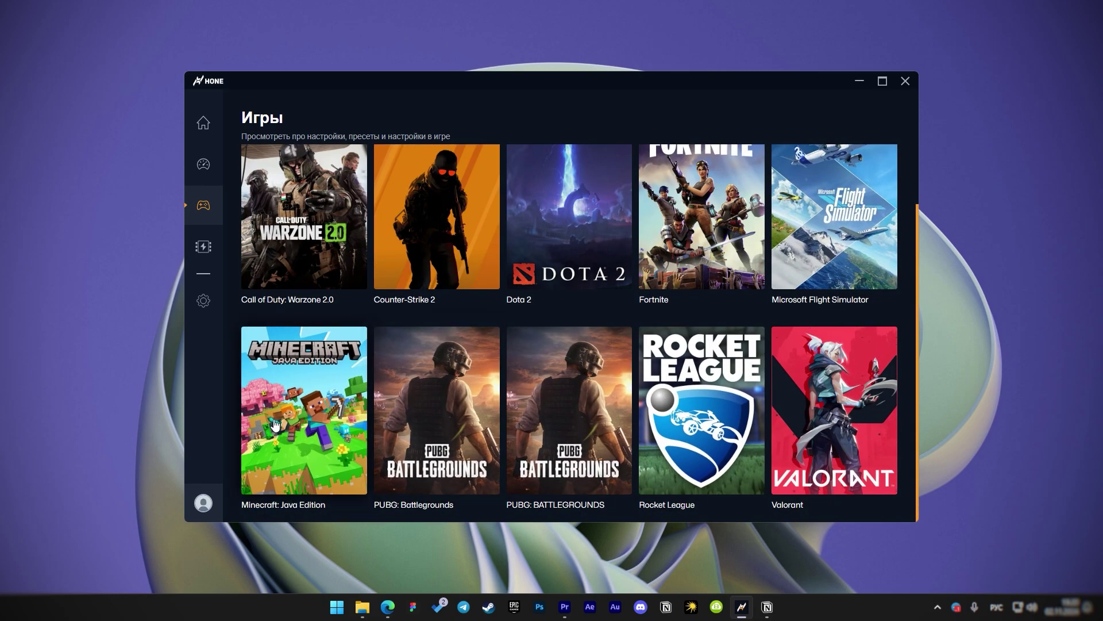
{"action": "scroll", "coordinate": [275, 425], "scroll_direction": "up", "scroll_amount": 1}
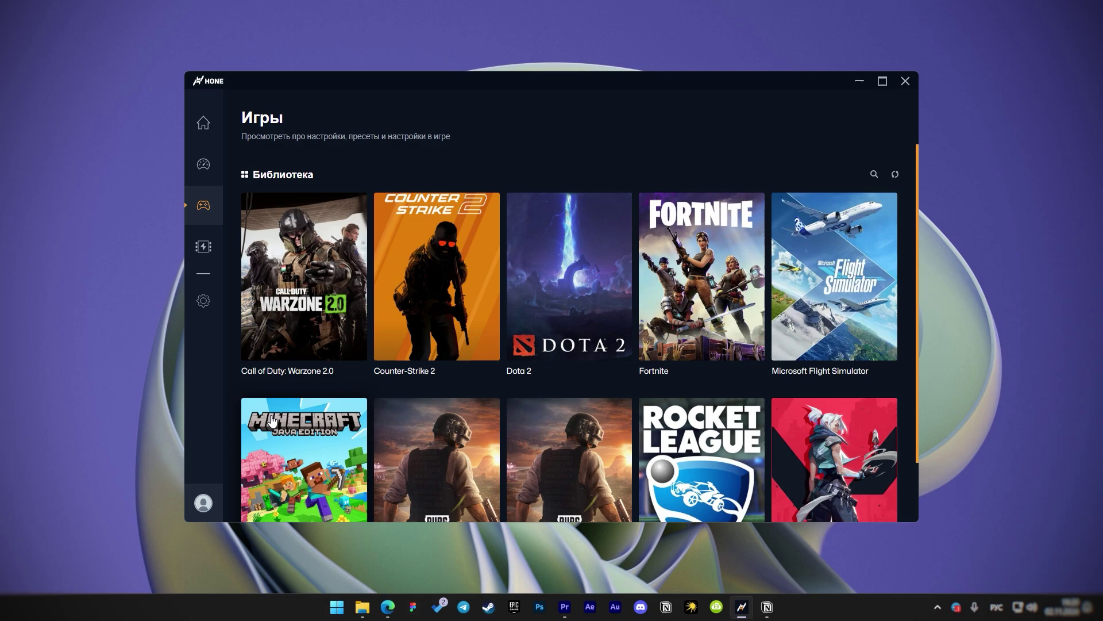
{"action": "left_click", "coordinate": [443, 334]}
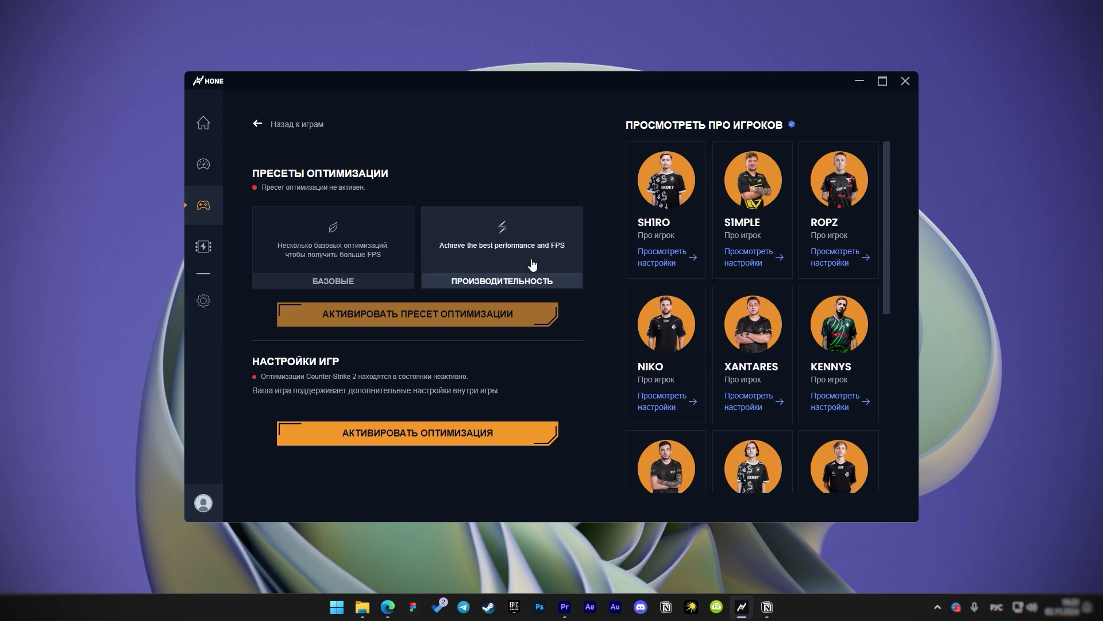
- Review the optimizations in the Counter-Strike 2 performance preset (Производительность), activate it and finish the process
{"action": "left_click", "coordinate": [546, 281]}
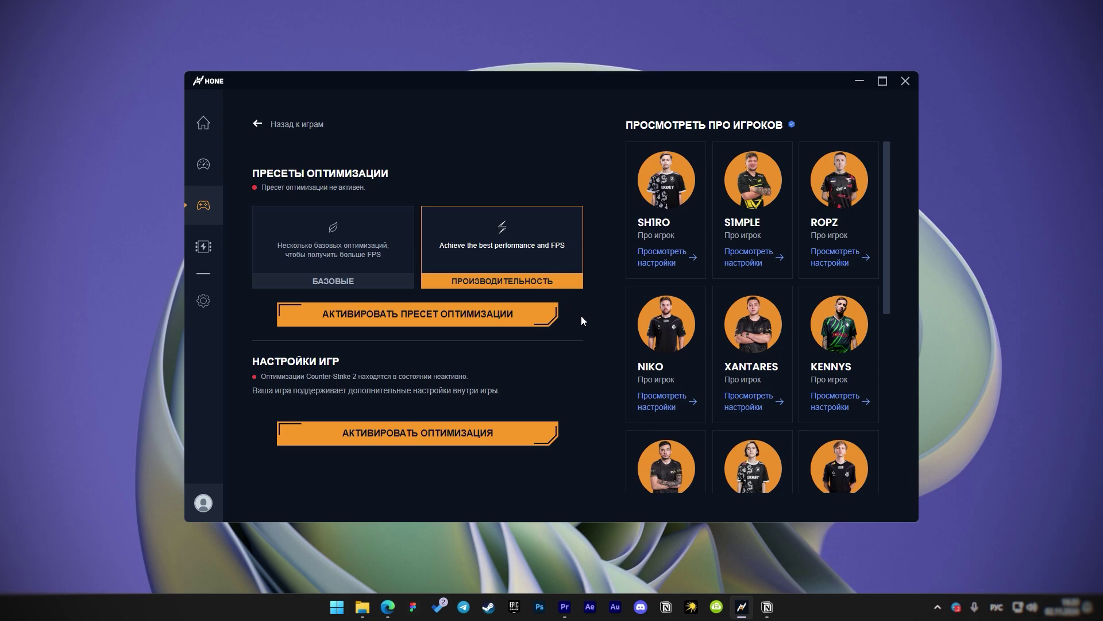
{"action": "left_click", "coordinate": [446, 319]}
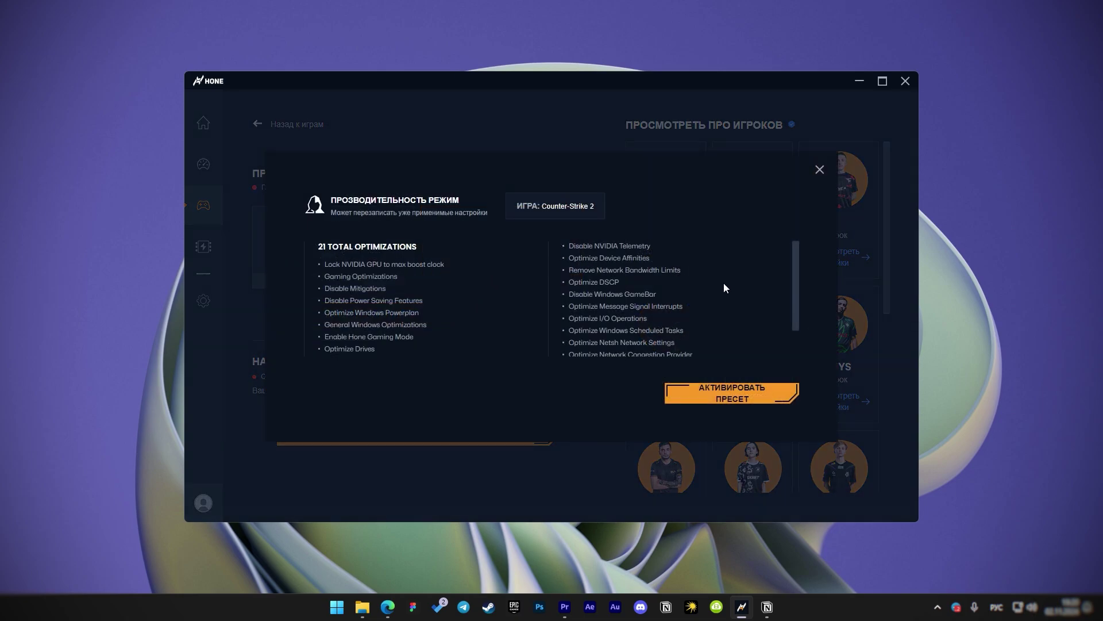
{"action": "scroll", "coordinate": [752, 299], "scroll_direction": "down", "scroll_amount": 2}
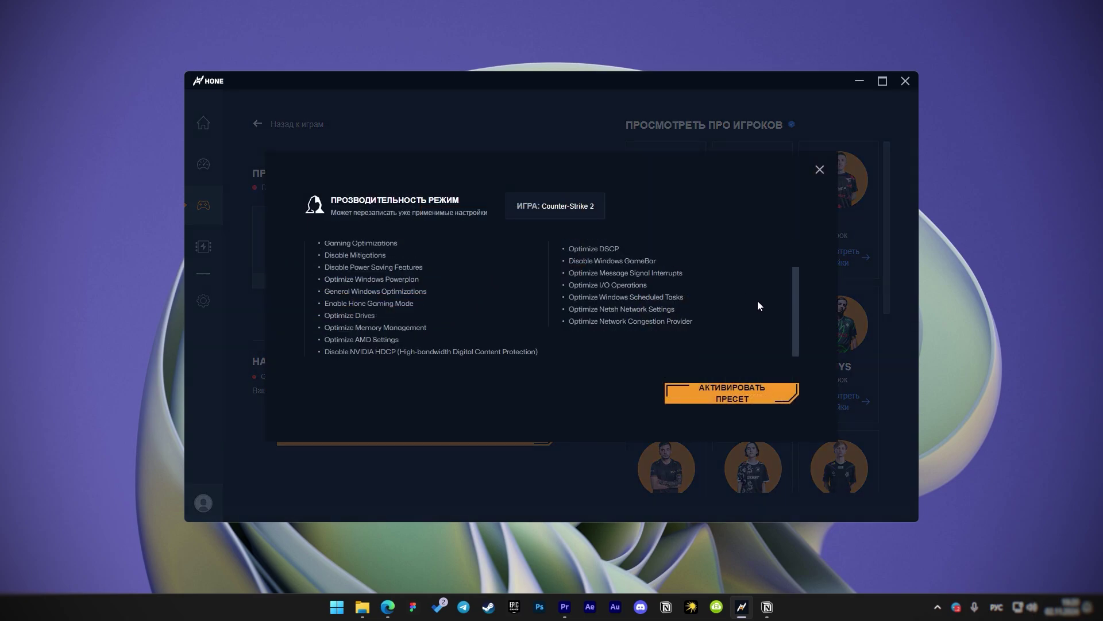
{"action": "left_click", "coordinate": [737, 395]}
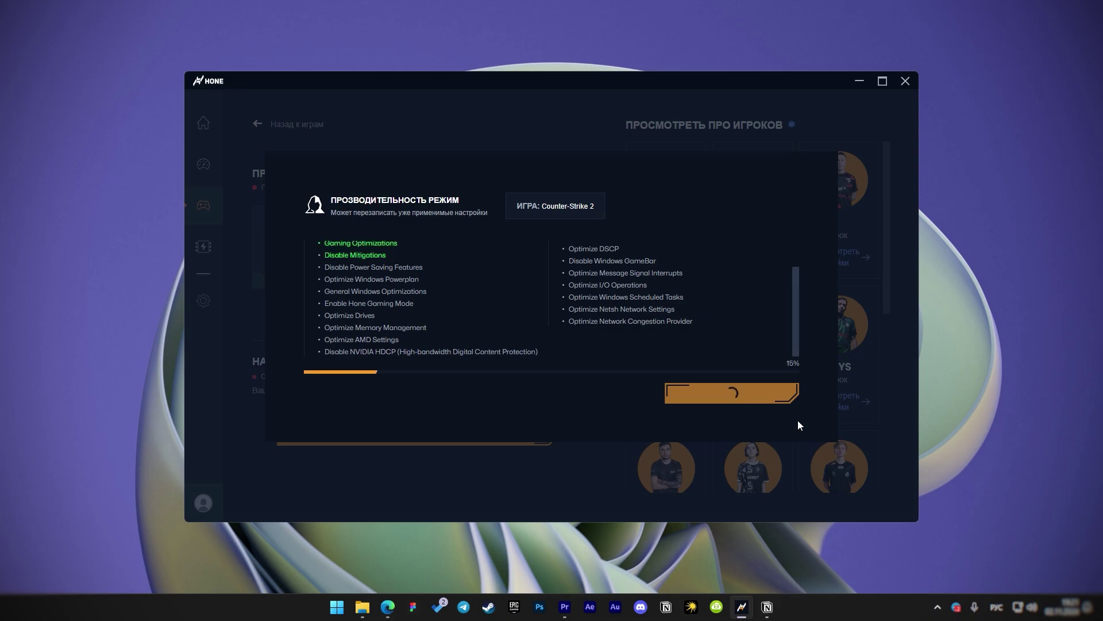
{"action": "left_click", "coordinate": [737, 396]}
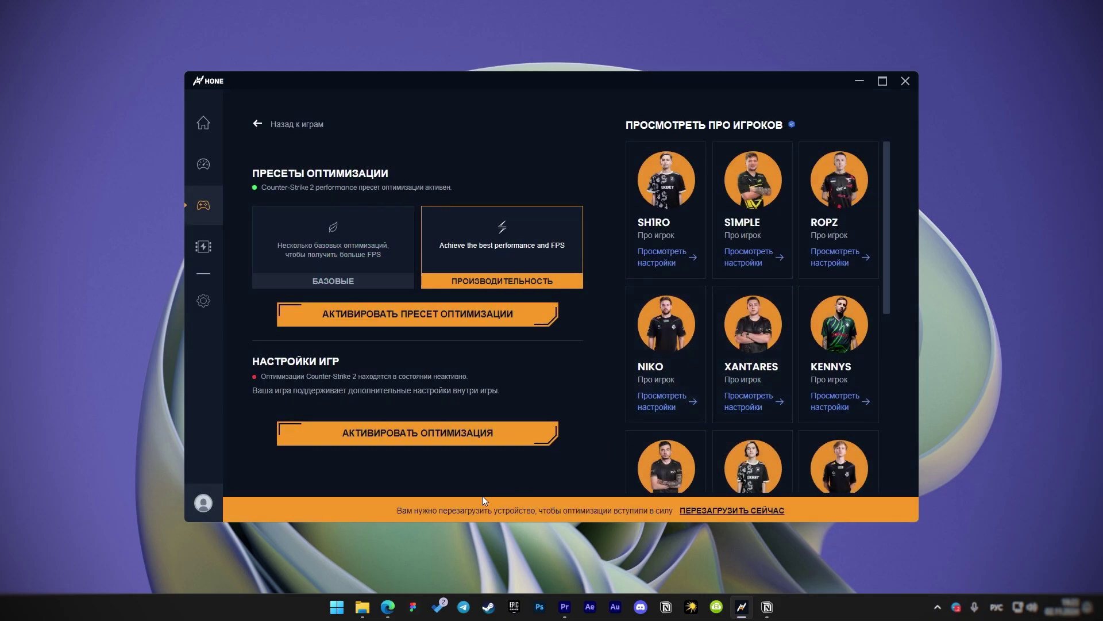